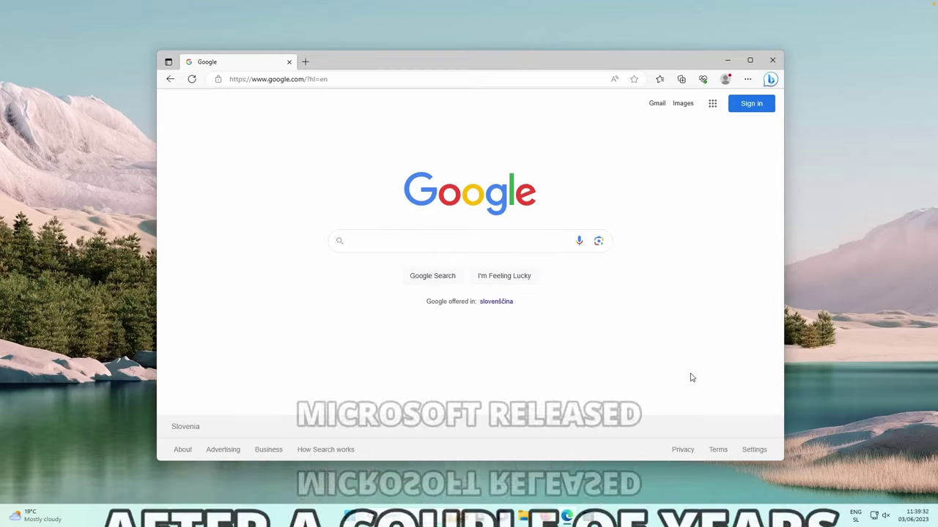
Check on the Settings About page that Edge is version 114 and up to date
click(496, 239)
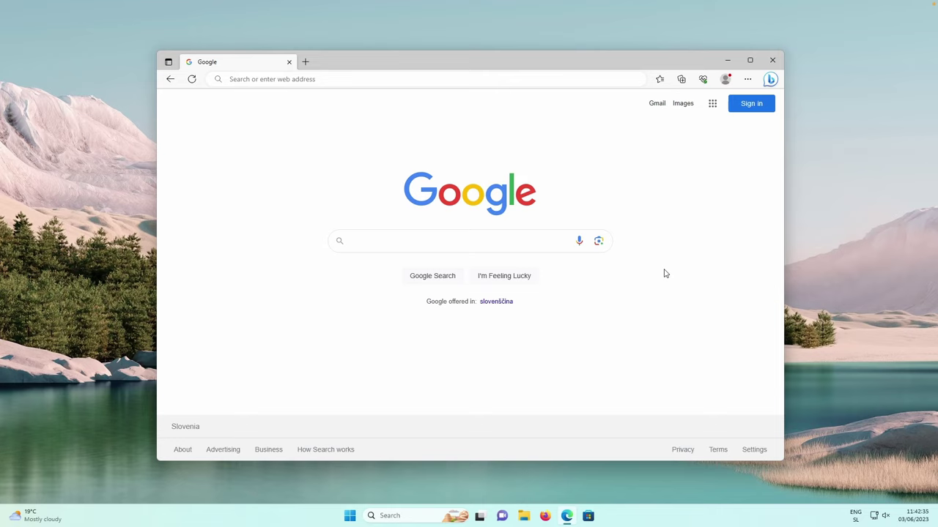
click(748, 82)
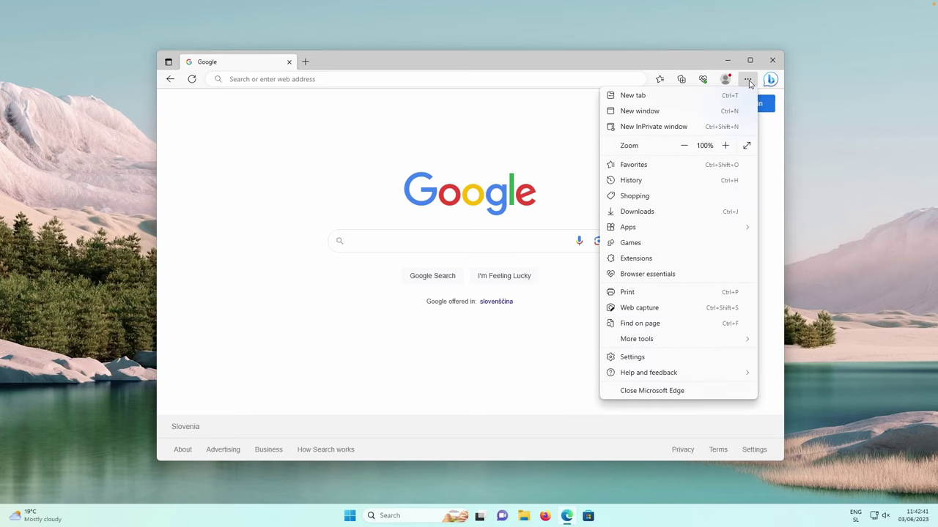
click(644, 361)
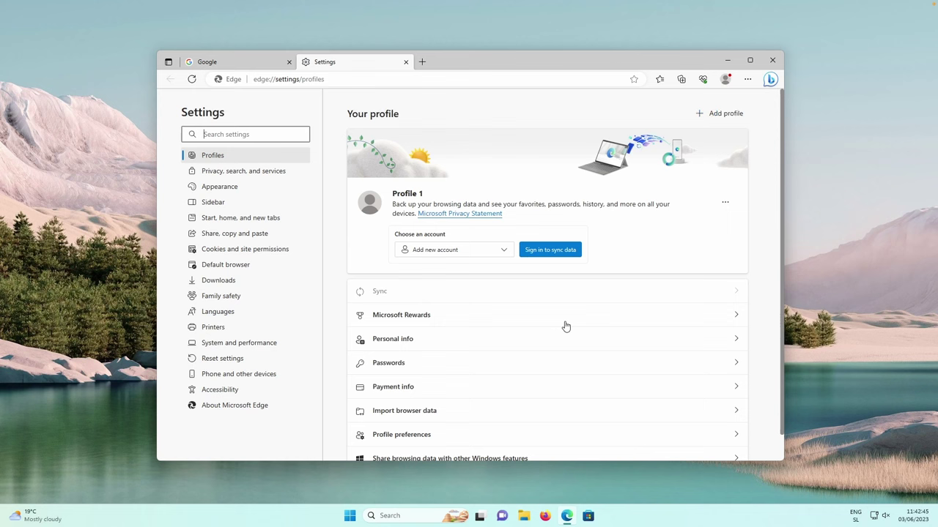
click(265, 411)
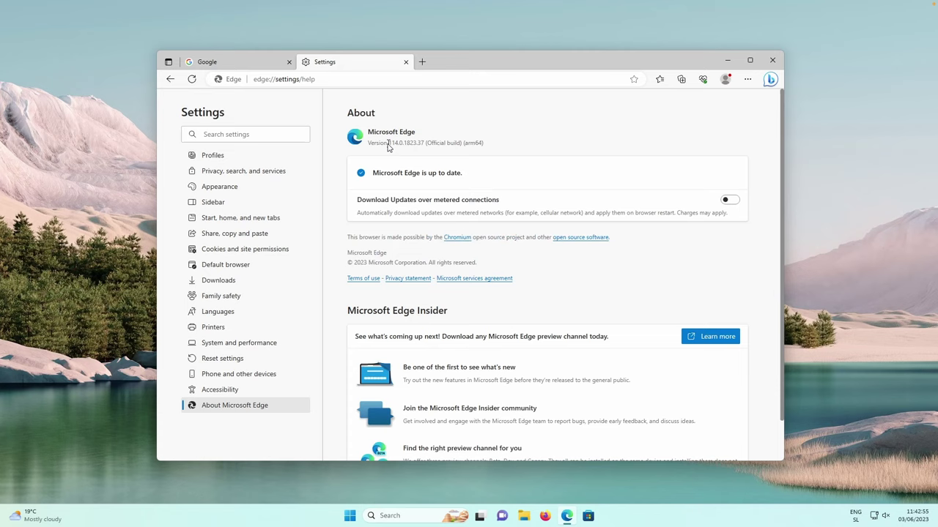
drag(388, 145, 401, 145)
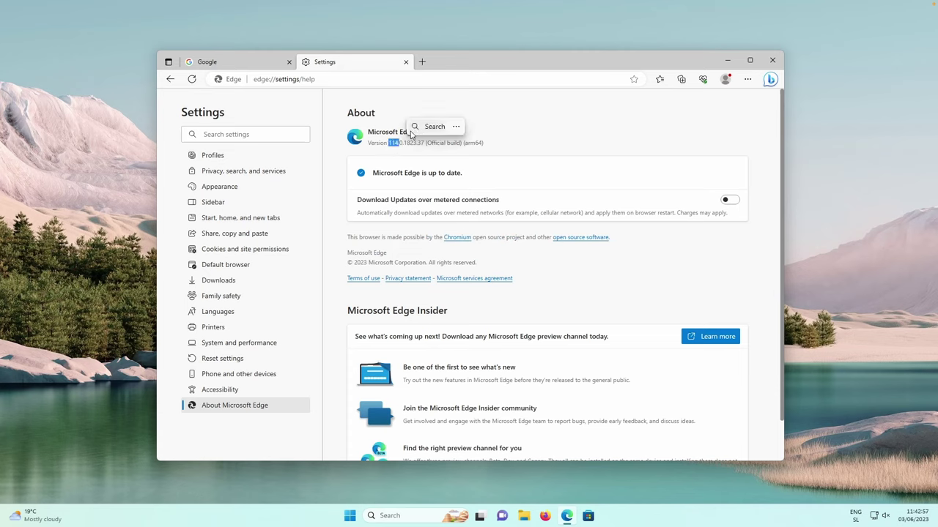
triple_click(416, 173)
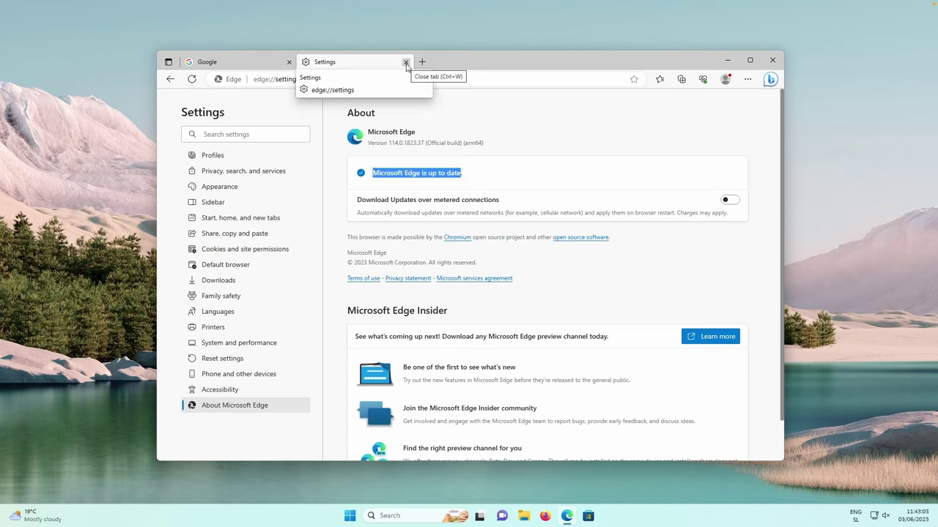
Close the settings tab and load edge://flags from the address bar
click(406, 63)
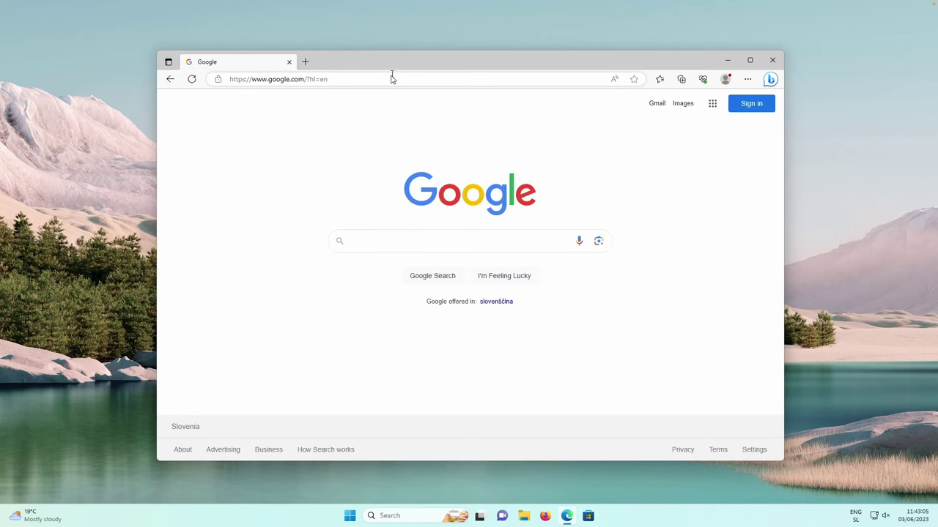
click(393, 78)
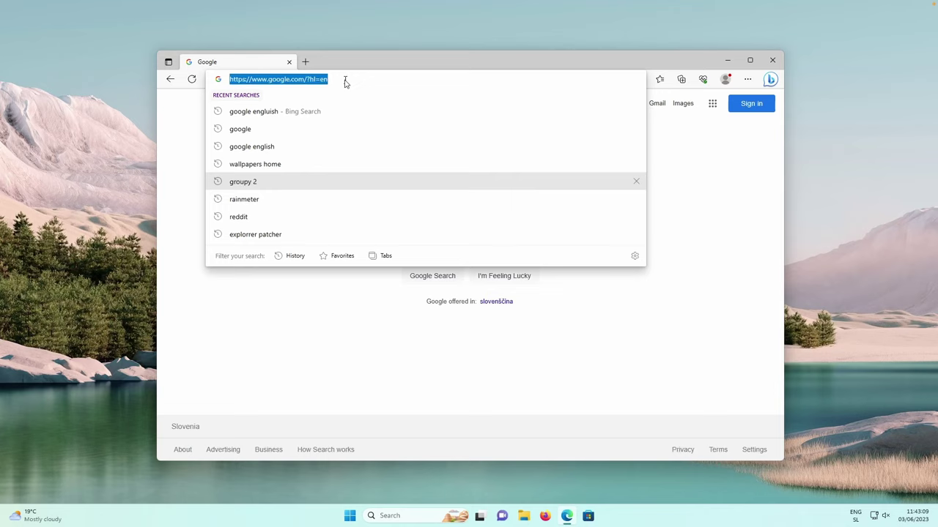
text(edge:)
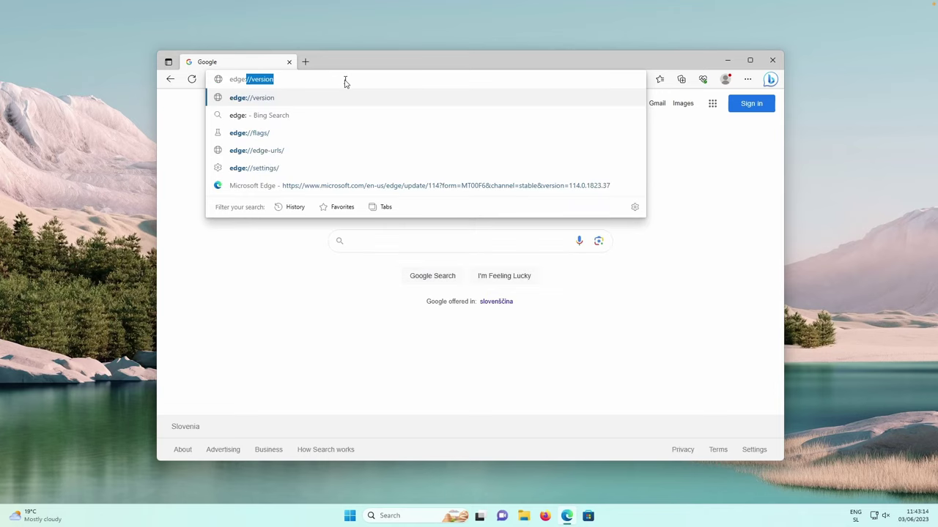
text(//)
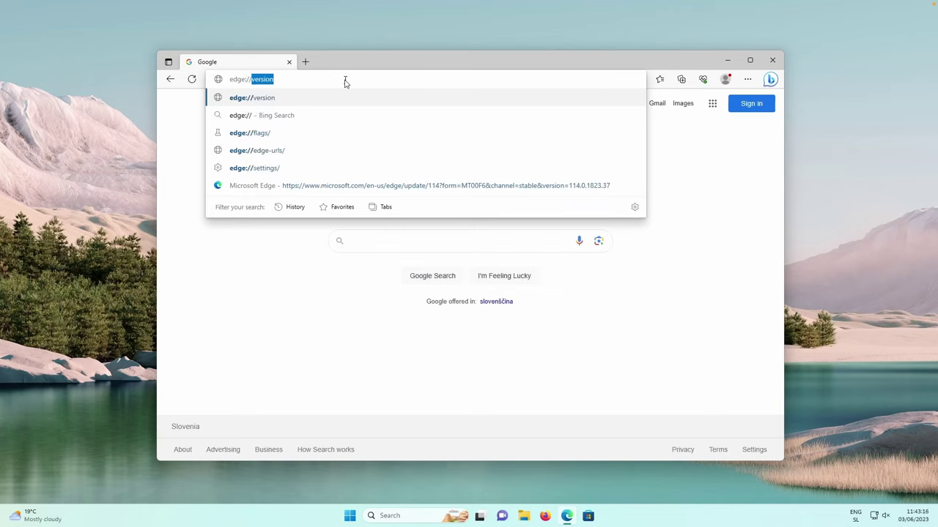
text(flags)
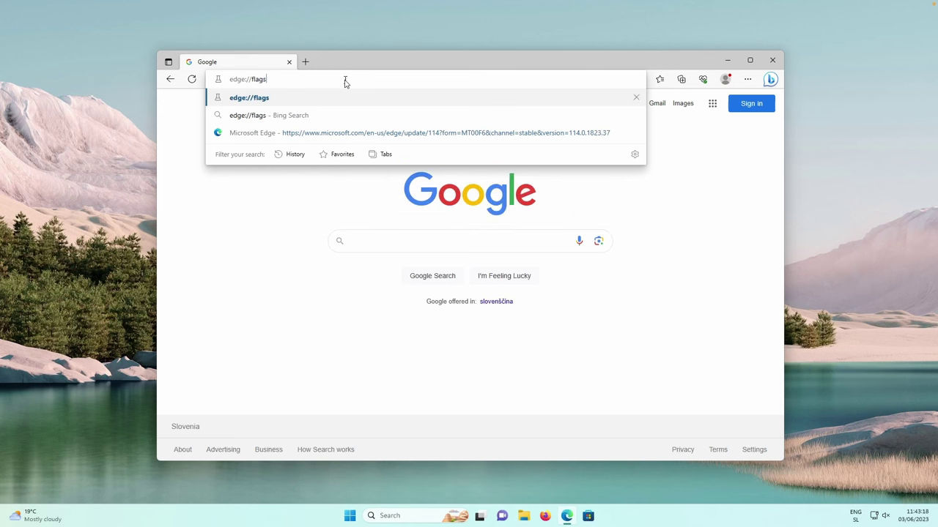
key(Return)
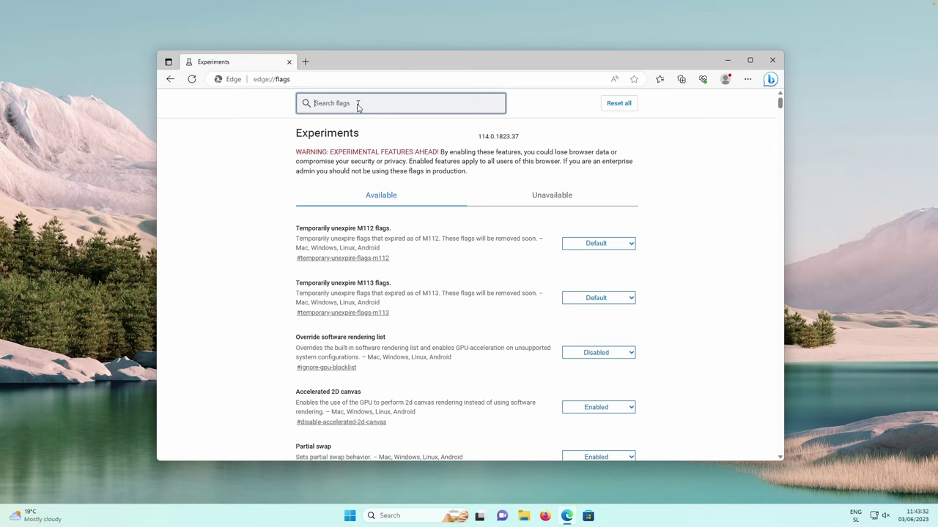
Filter flags for 'project kodiak' and set Terminology and Look and Feel to Enabled
text(project kodiak)
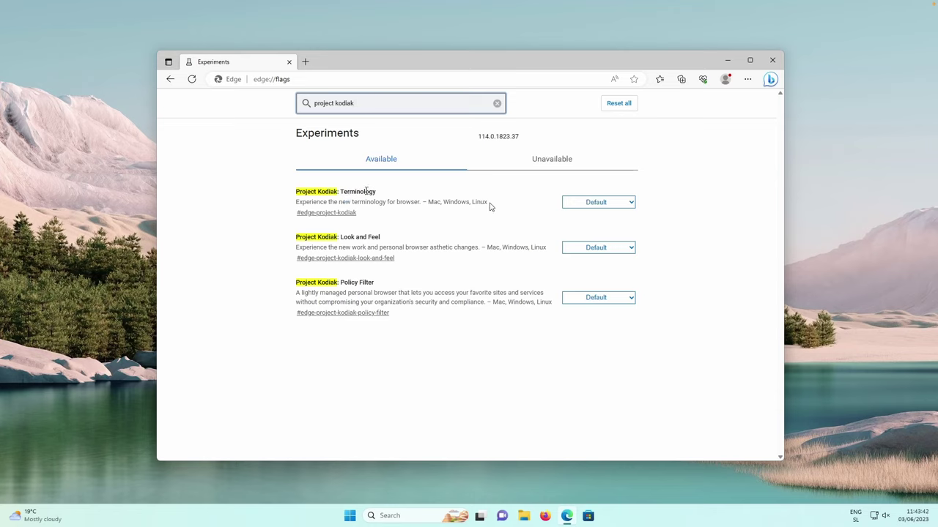
click(603, 205)
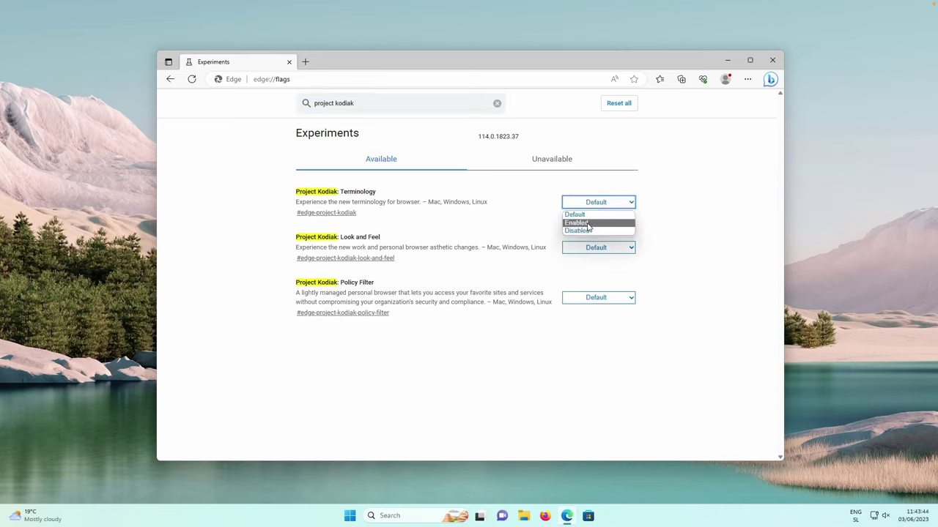
click(590, 224)
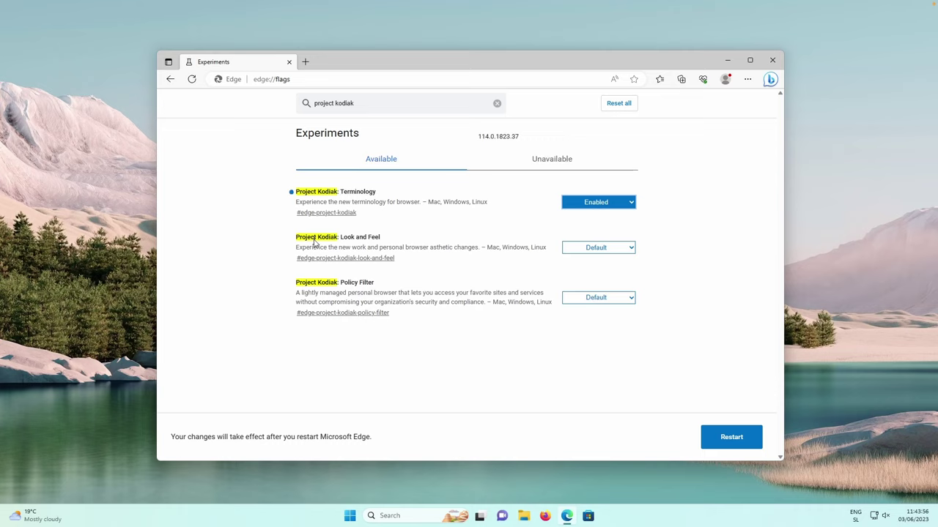
click(583, 249)
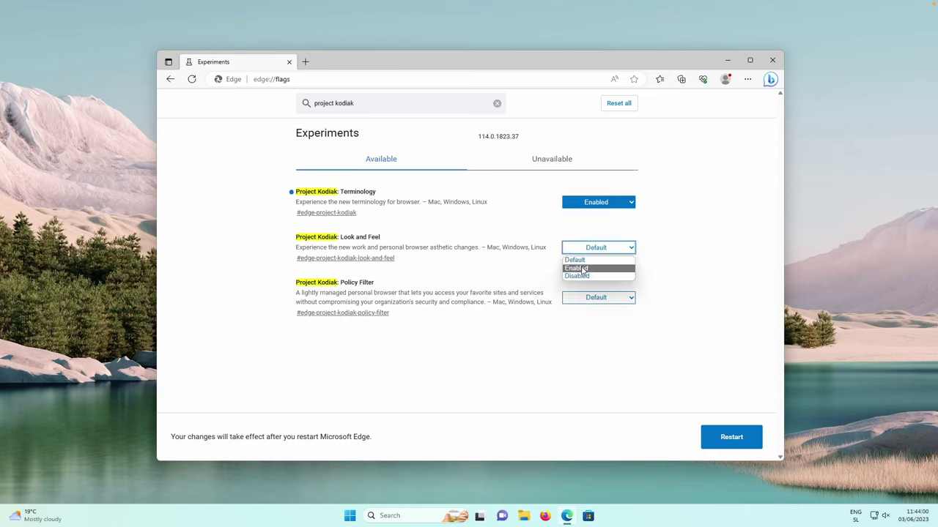
click(582, 269)
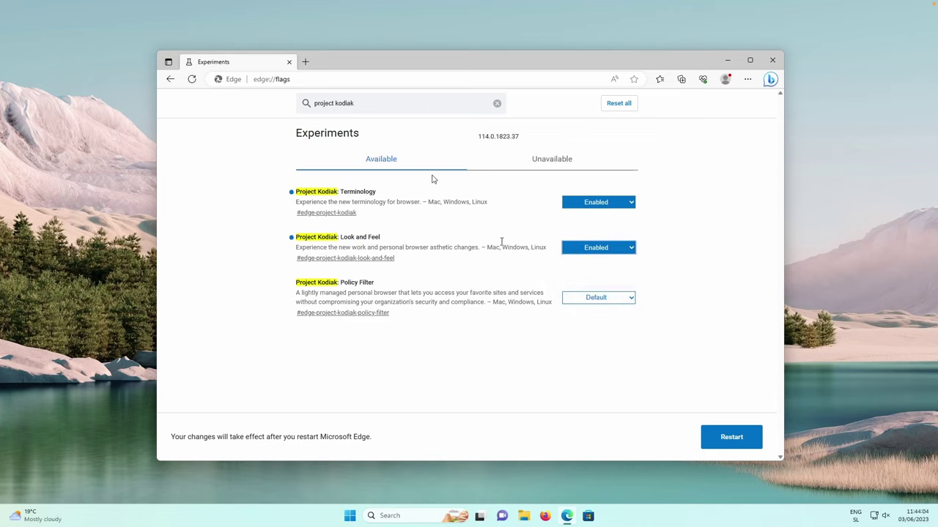
click(394, 103)
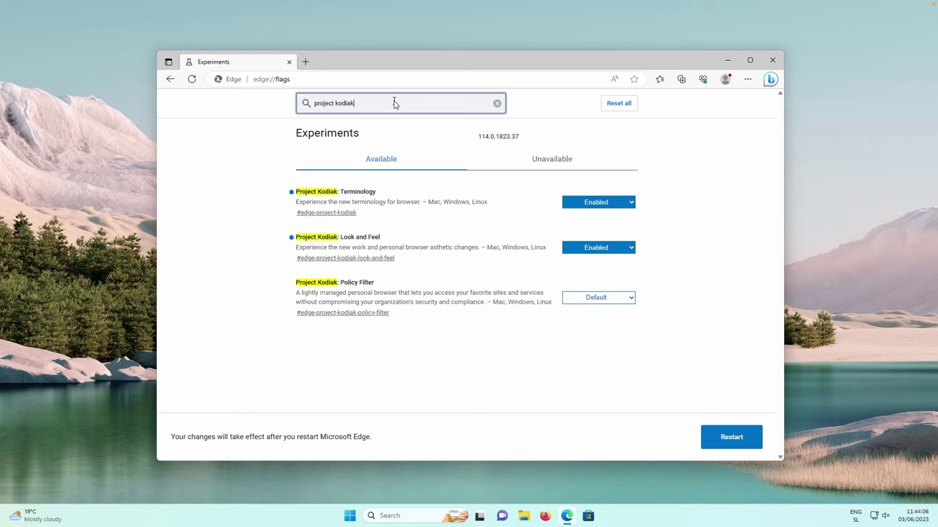
Search flags for 'microsoft edge spli' and set Microsoft Edge Split Screen to Enabled
key(BackSpace)
key(BackSpace)
key(BackSpace)
key(BackSpace)
key(BackSpace)
key(BackSpace)
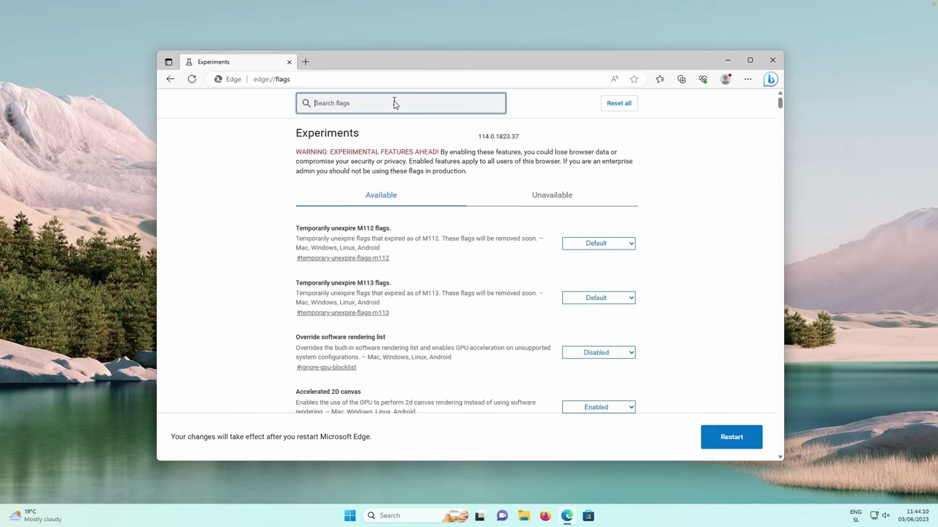
text(microsoft edge s)
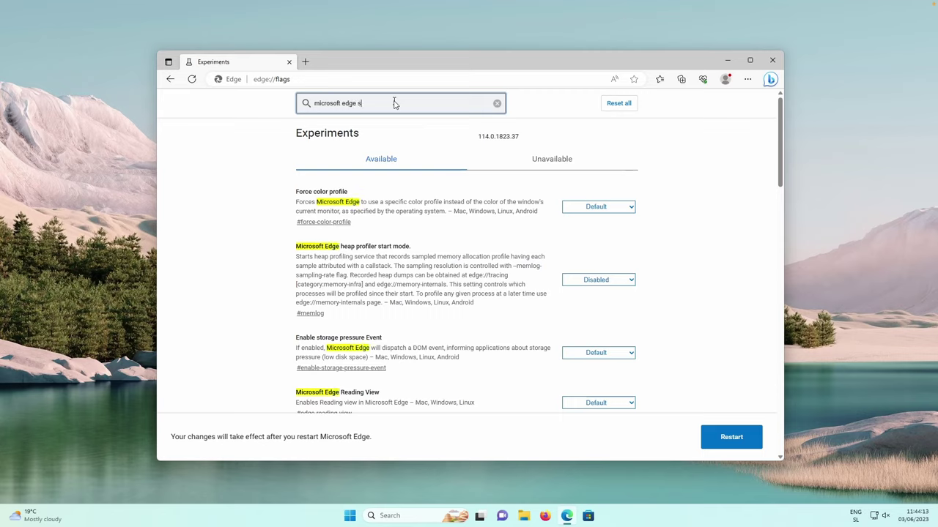
text(plit)
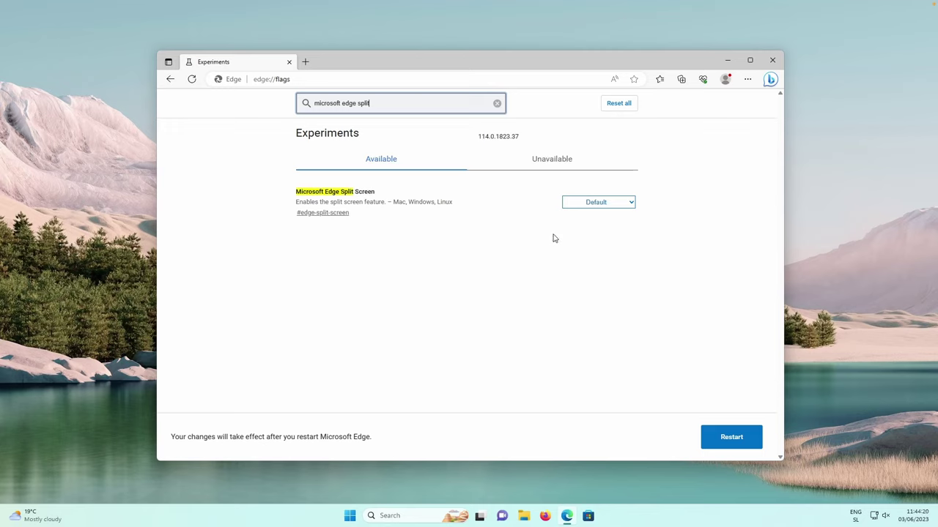
click(595, 204)
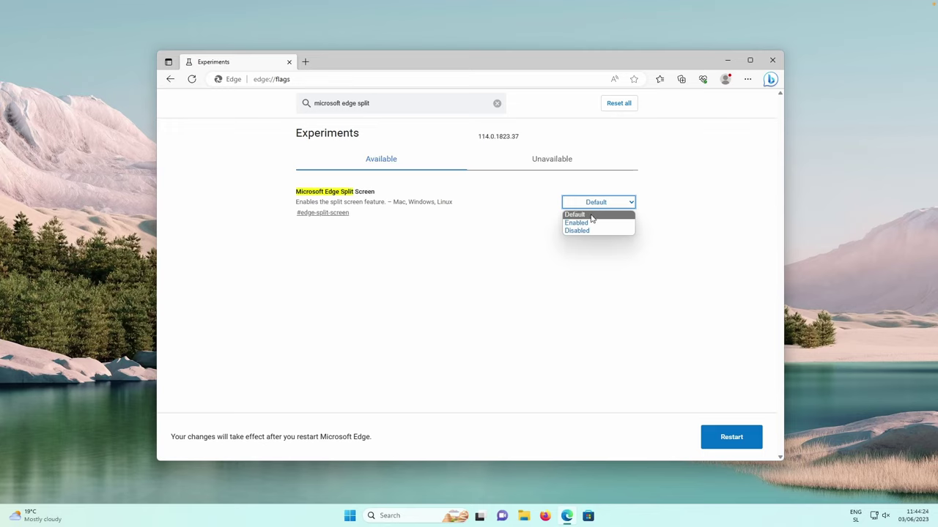
click(589, 223)
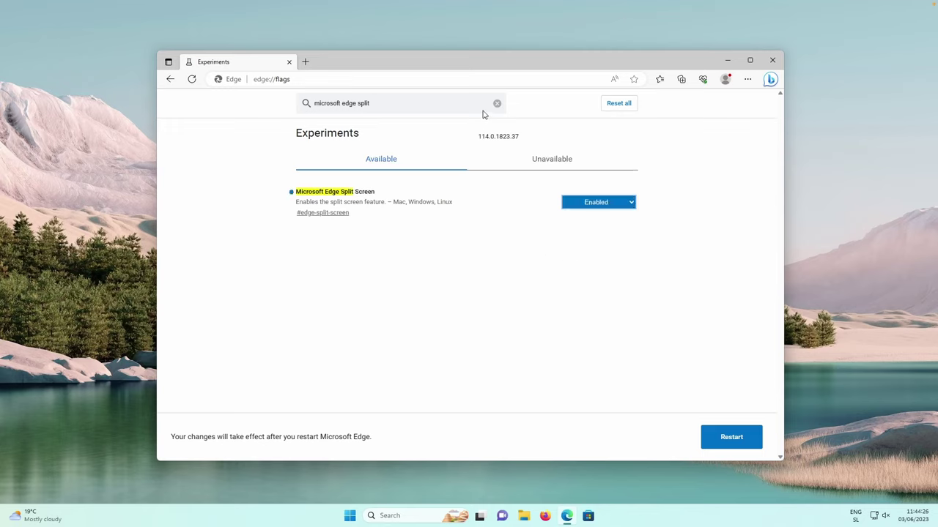
Change the flag search to 'microsoft edge rounded' and set rounded corners to Enabled
click(456, 105)
key(BackSpace)
key(BackSpace)
key(BackSpace)
key(BackSpace)
key(BackSpace)
key(BackSpace)
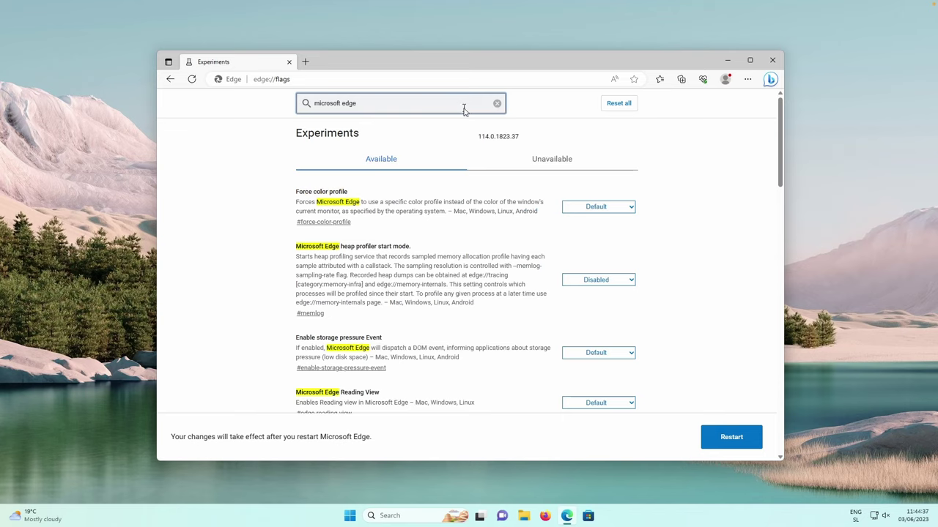
text(rounded)
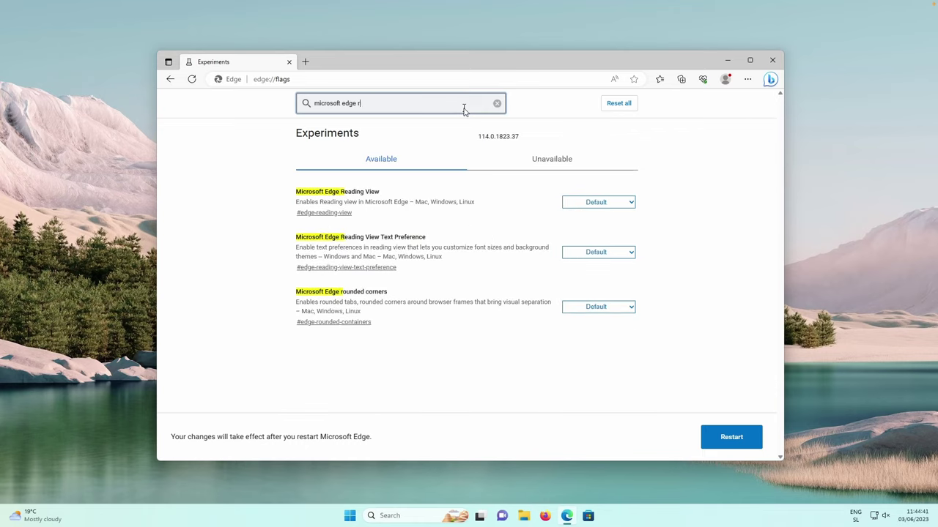
click(599, 207)
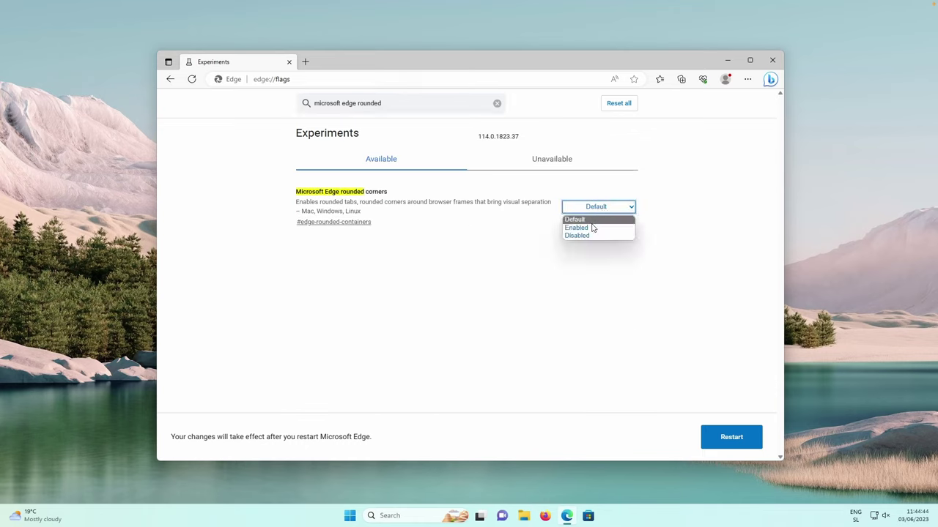
click(591, 228)
click(437, 107)
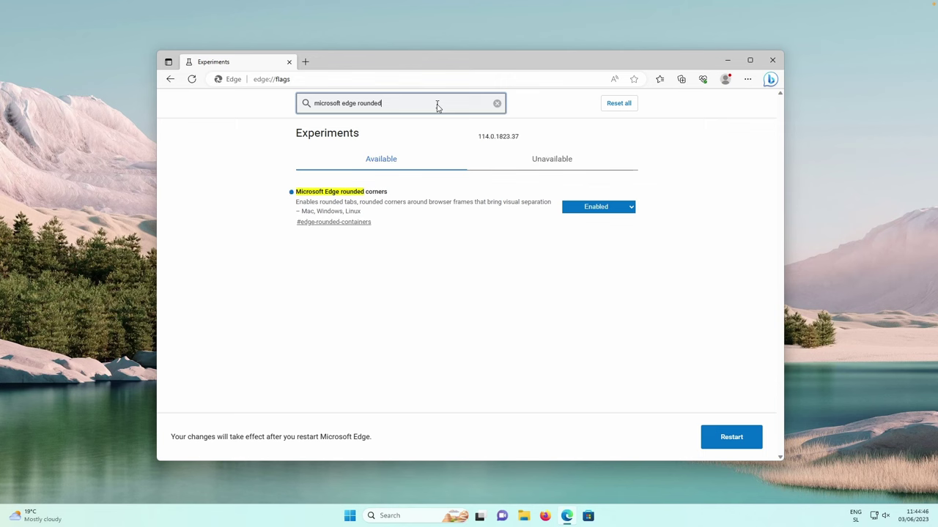
key(BackSpace)
key(BackSpace)
key(BackSpace)
key(BackSpace)
key(BackSpace)
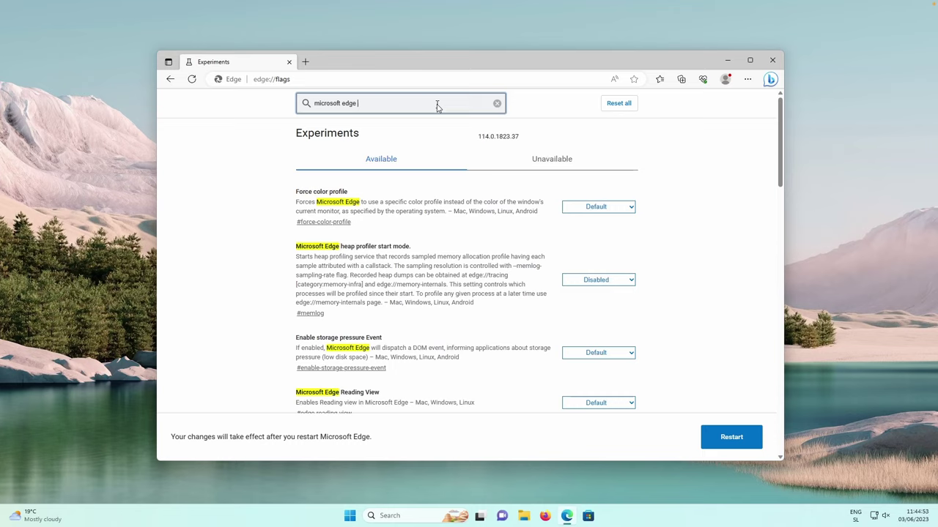
Search 'basic title' and set the basic title bar & tool bar flag to Enabled
text(basic title)
click(579, 208)
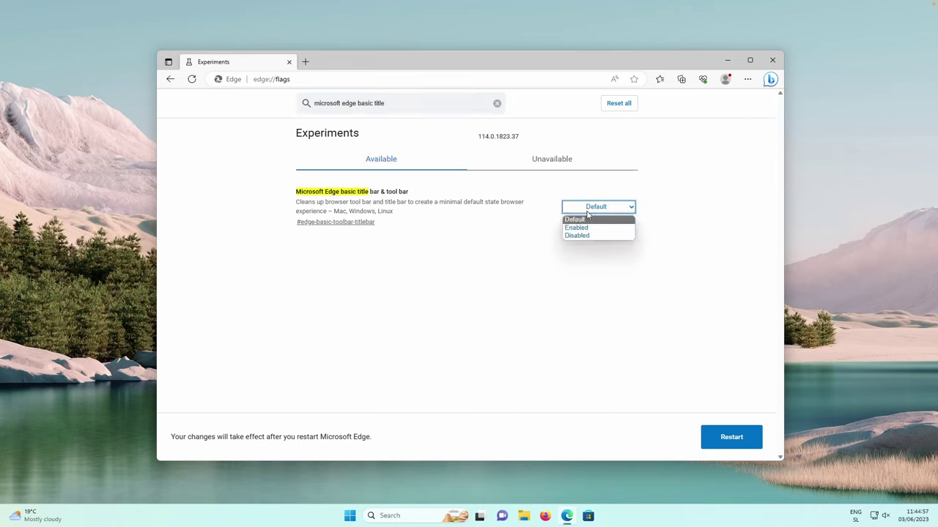
click(582, 224)
click(436, 109)
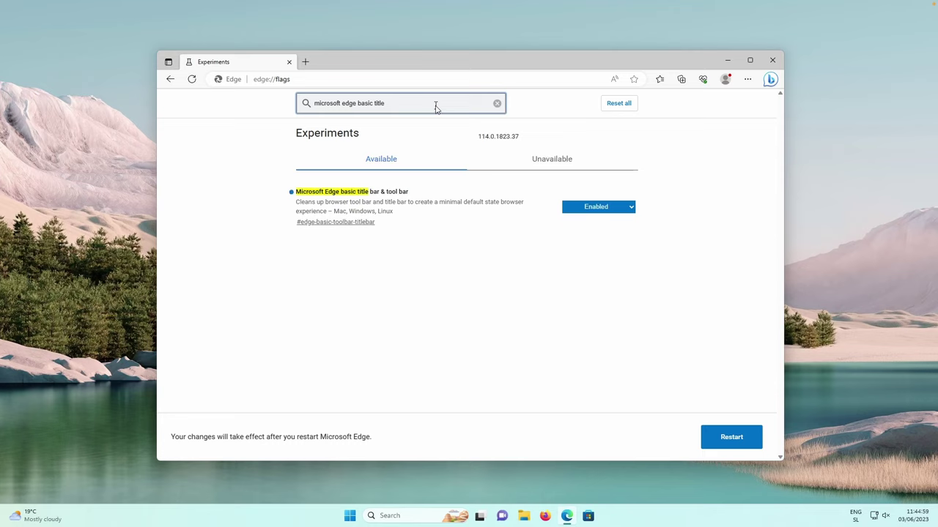
key(BackSpace)
key(BackSpace)
key(BackSpace)
key(BackSpace)
key(BackSpace)
key(BackSpace)
key(BackSpace)
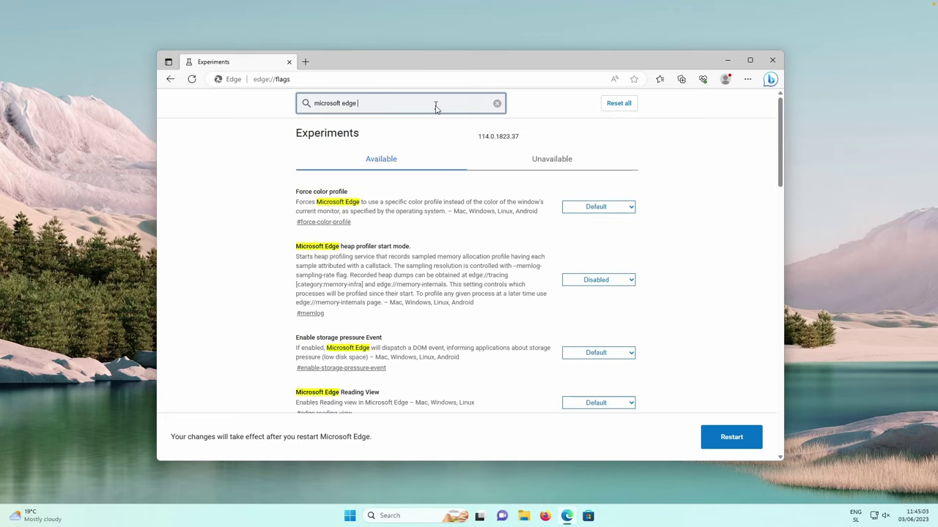
Search 'profile' and set the profile icon in title bar flag to Enabled
text(profile)
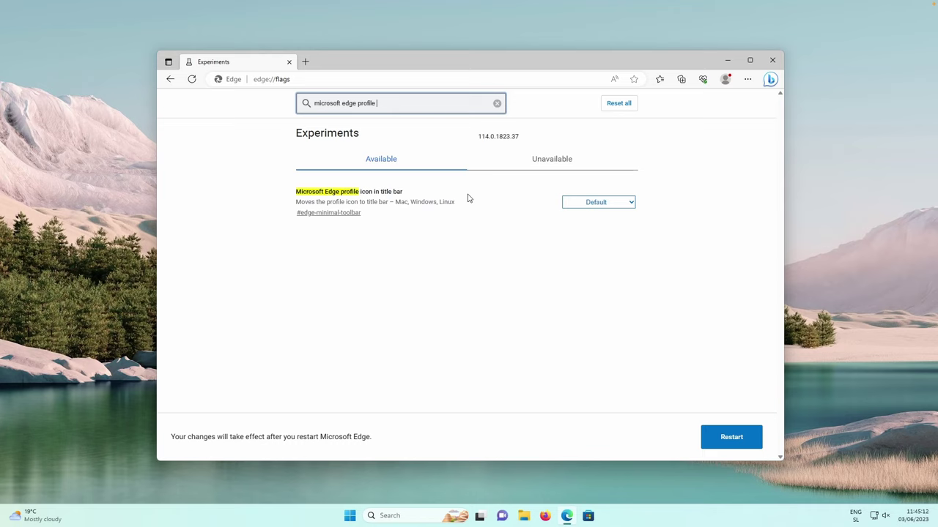
click(603, 205)
click(593, 223)
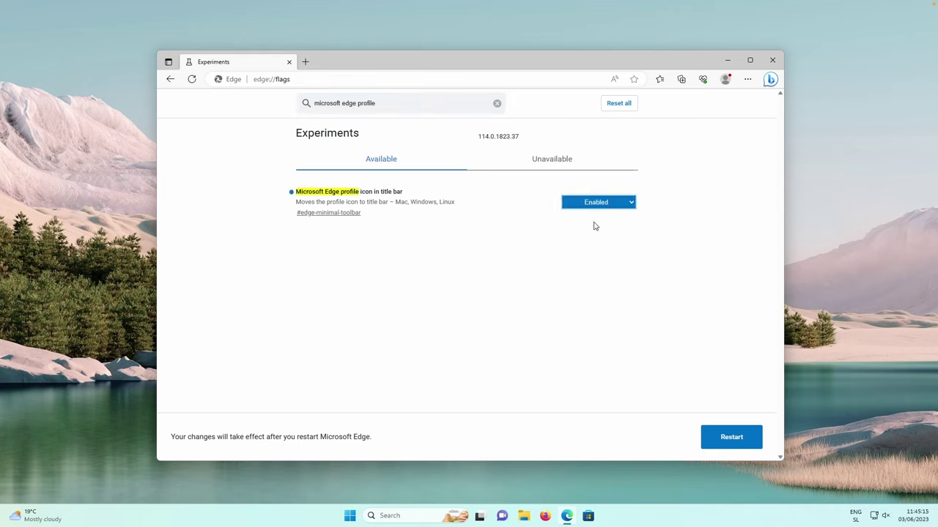
click(390, 106)
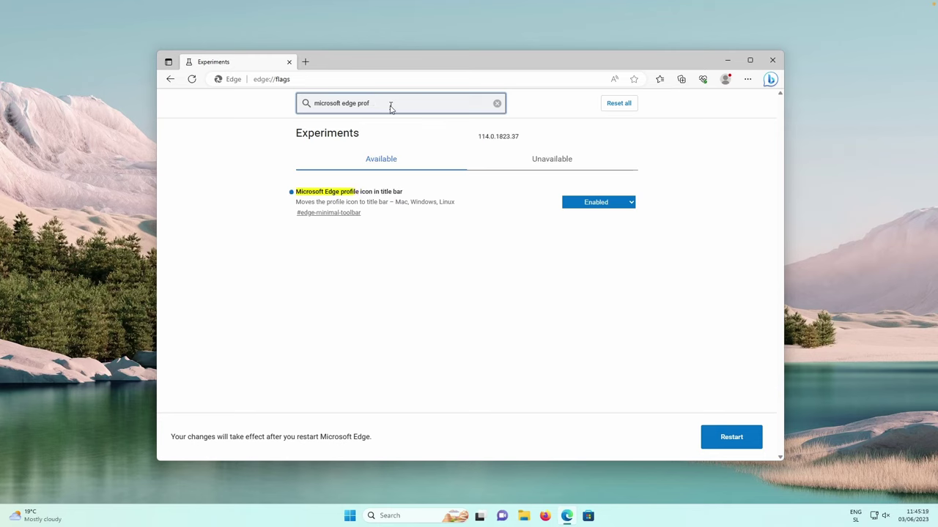
key(BackSpace)
key(BackSpace)
key(BackSpace)
key(BackSpace)
key(BackSpace)
key(BackSpace)
key(BackSpace)
key(BackSpace)
key(BackSpace)
key(BackSpace)
key(BackSpace)
key(BackSpace)
key(BackSpace)
key(BackSpace)
key(BackSpace)
key(BackSpace)
key(BackSpace)
key(BackSpace)
key(BackSpace)
Search 'make rou' and set the Make Rounded Tabs flag to Enabled
text(make rou)
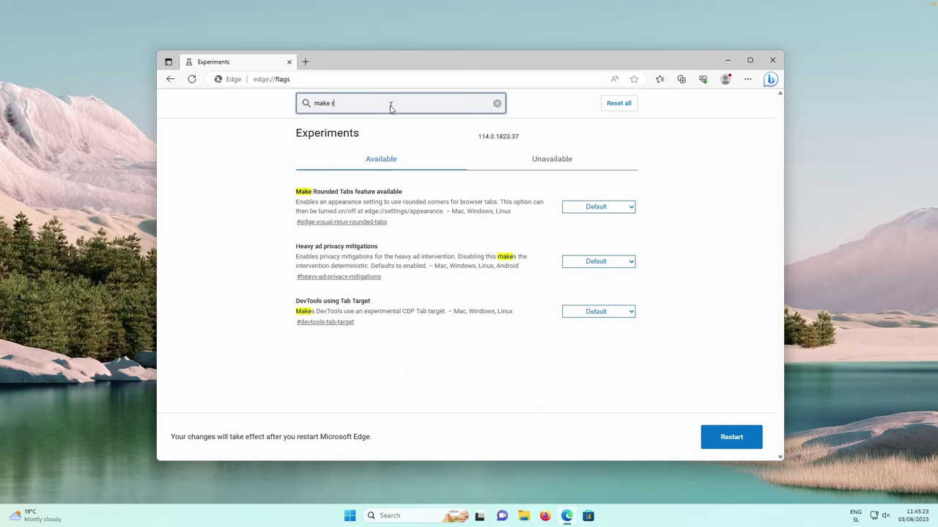
click(619, 208)
click(607, 227)
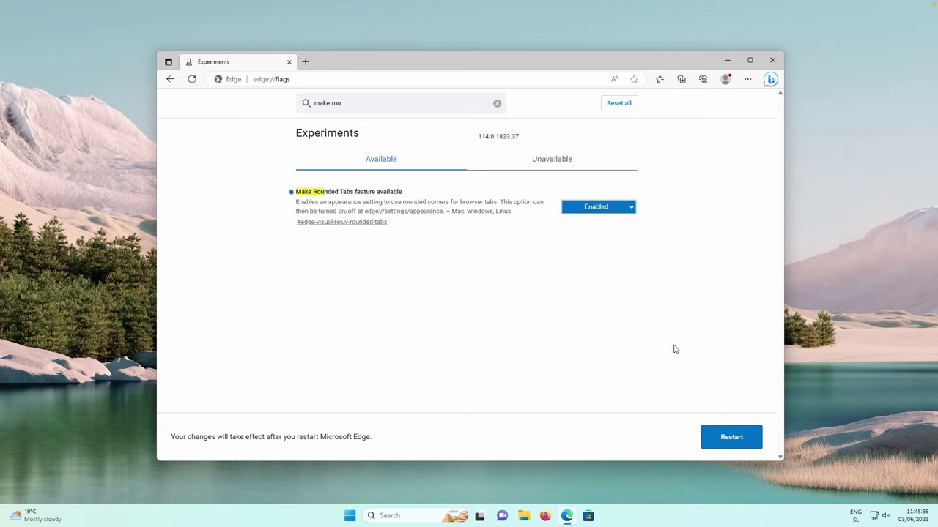
Restart Edge to apply the flag changes, then scroll through the enabled flags
click(727, 440)
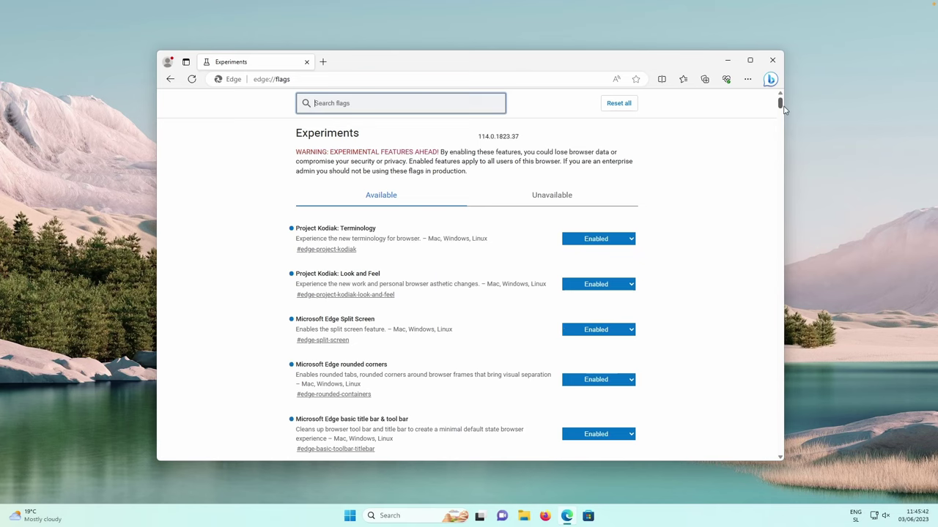
drag(781, 105, 780, 109)
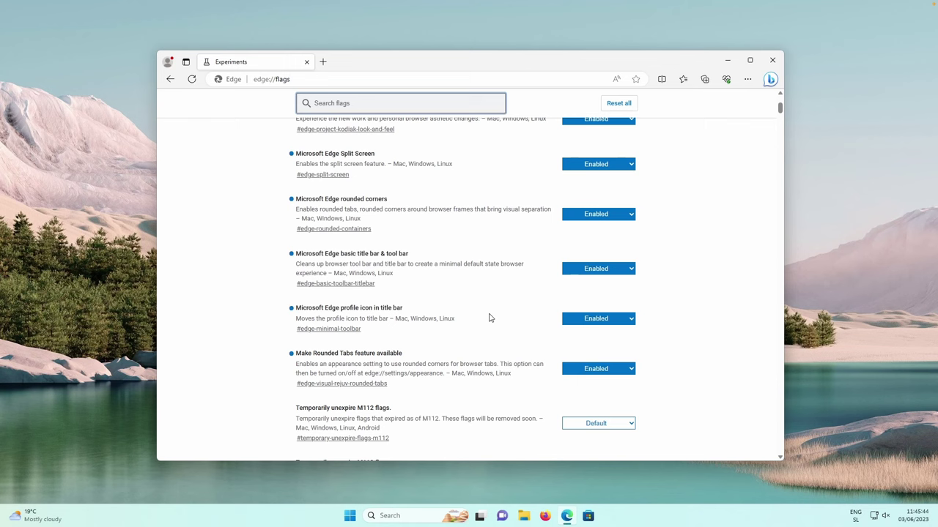
scroll(737, 199, down, 2)
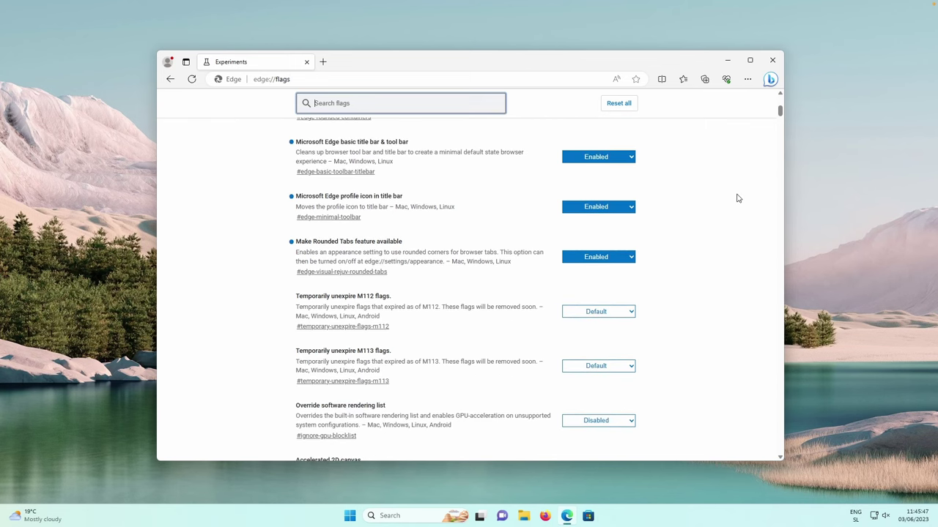
drag(781, 115, 781, 103)
Open Settings > Appearance, scroll to the rounded corners toggles, then return to the Experiments tab
click(747, 79)
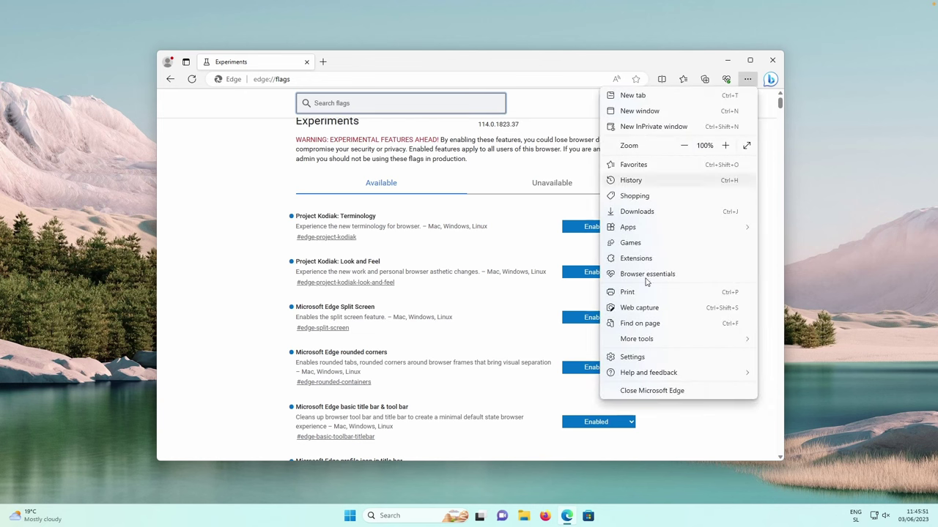
click(642, 357)
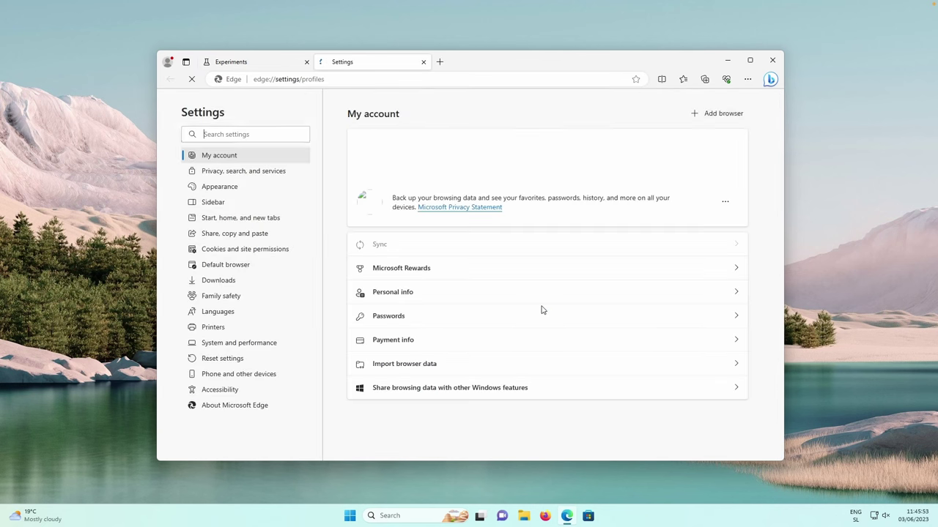
click(257, 187)
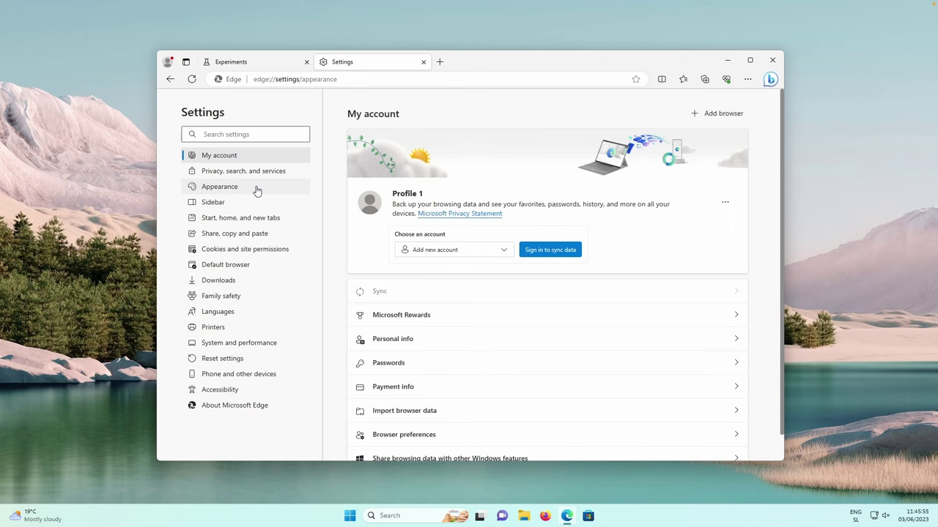
drag(783, 168, 783, 235)
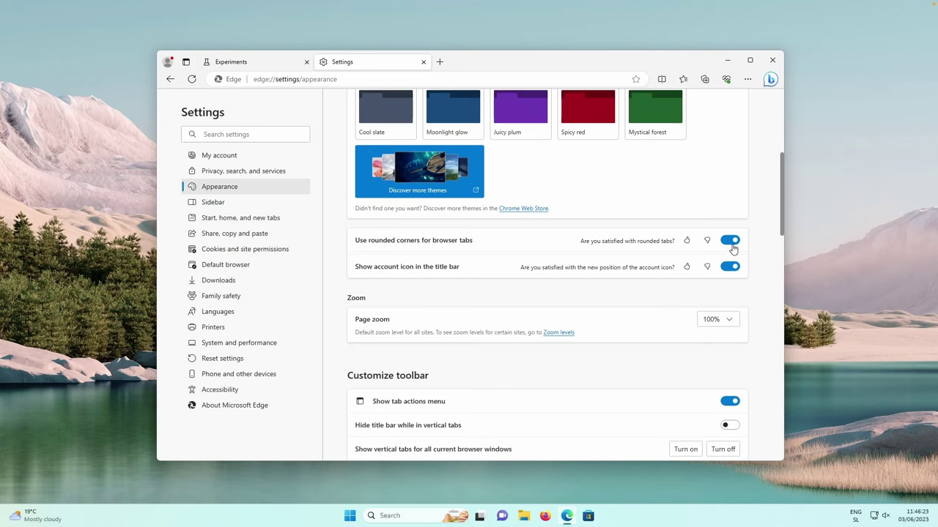
click(257, 64)
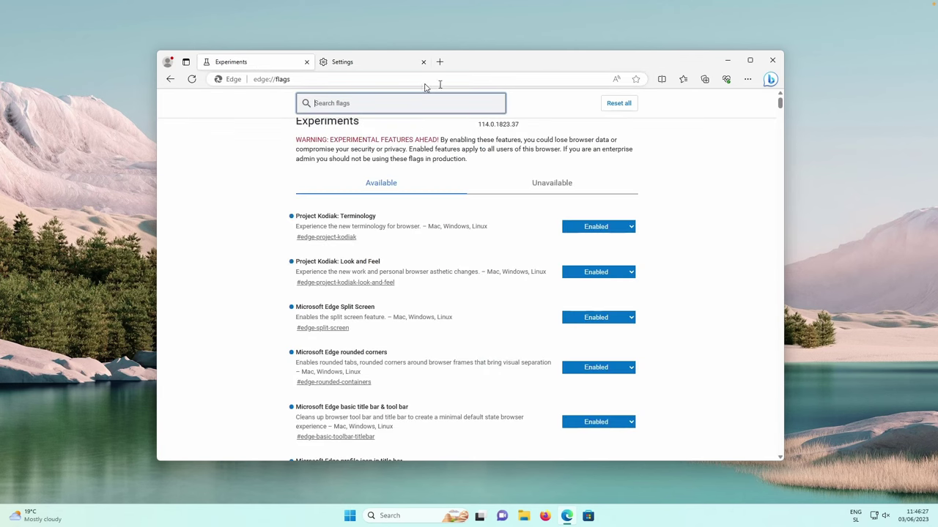
click(168, 62)
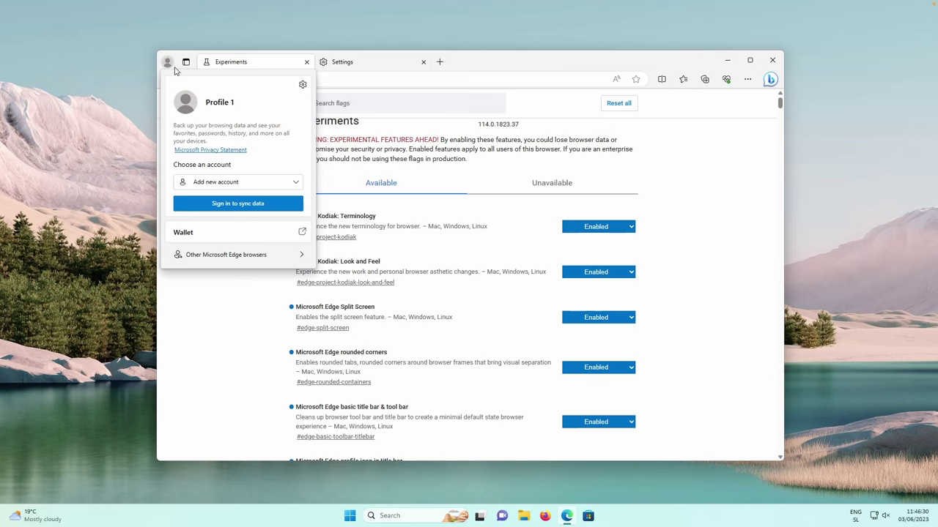
click(378, 95)
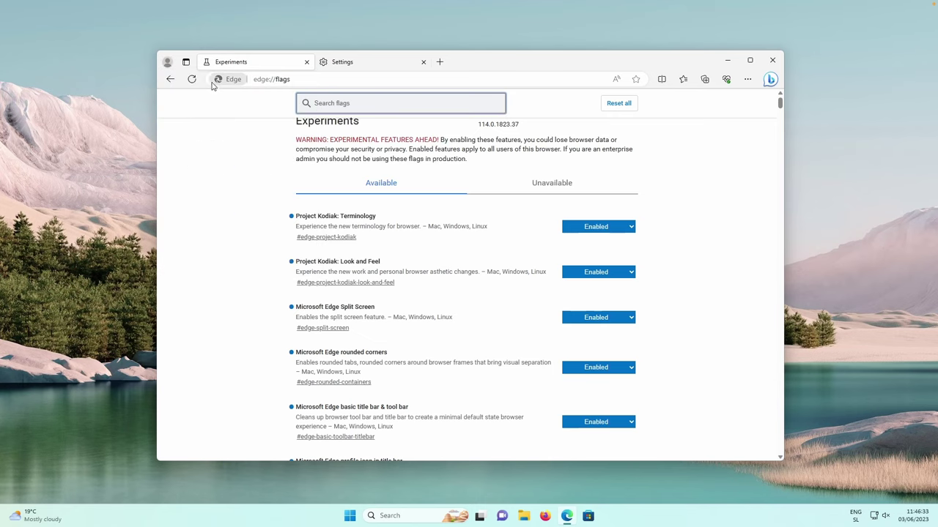
click(186, 61)
click(201, 79)
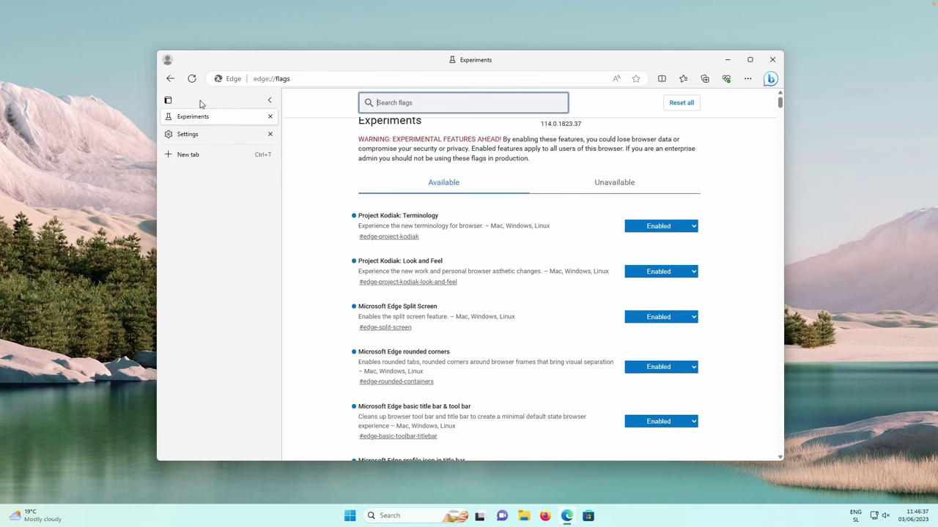
click(168, 100)
click(220, 115)
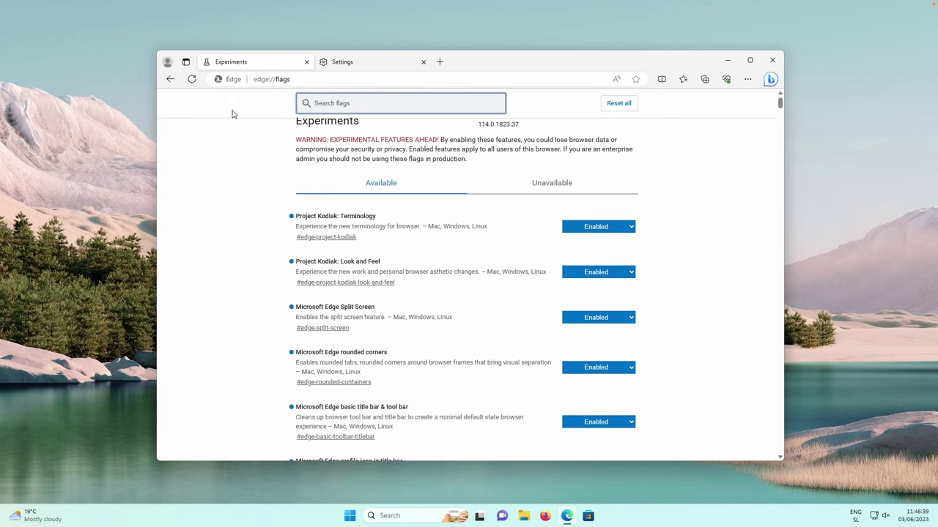
Load the Settings tab into a split-screen pane beside the flags page and scroll through it
click(661, 79)
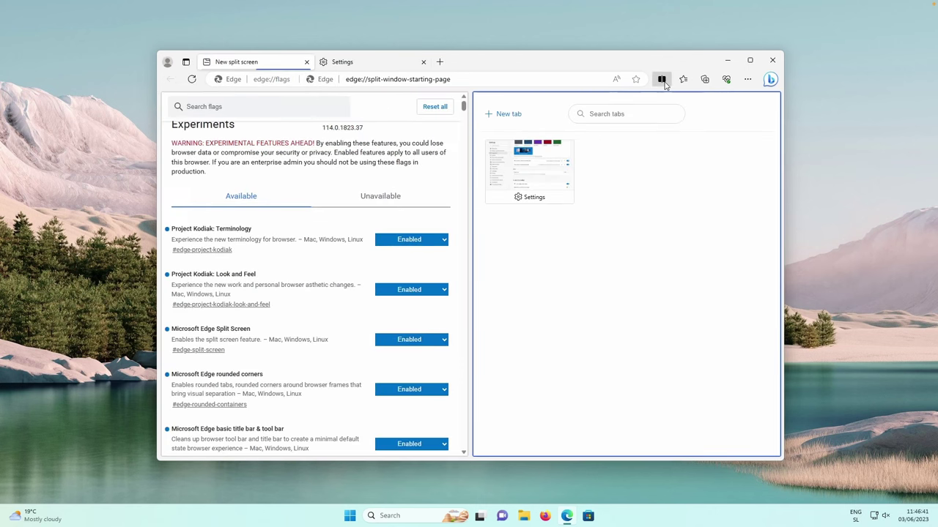
click(542, 186)
scroll(362, 269, down, 5)
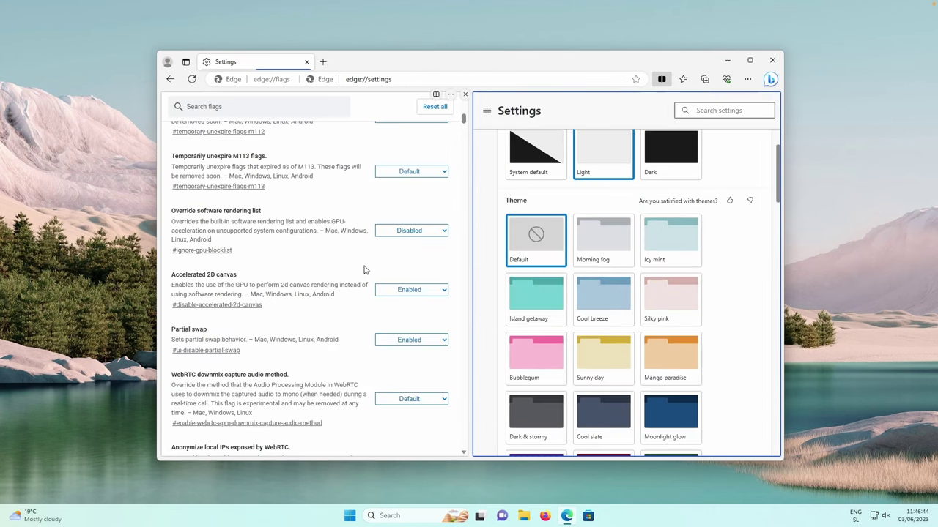
scroll(347, 217, up, 5)
scroll(346, 223, down, 10)
scroll(345, 224, down, 15)
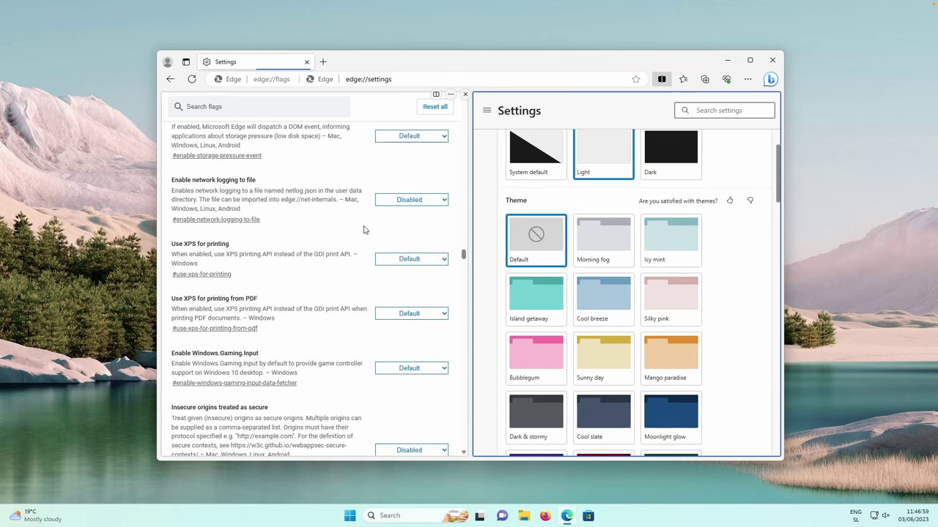
scroll(364, 230, up, 15)
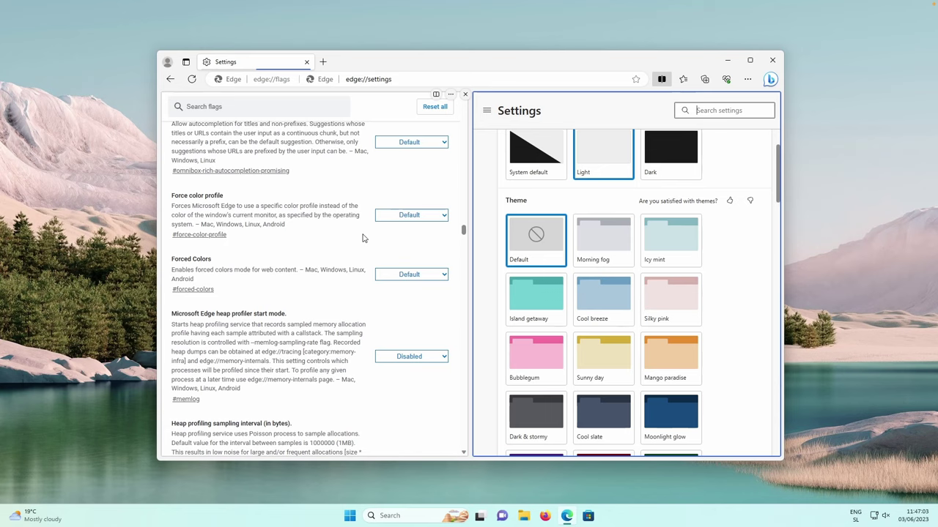
scroll(362, 238, up, 15)
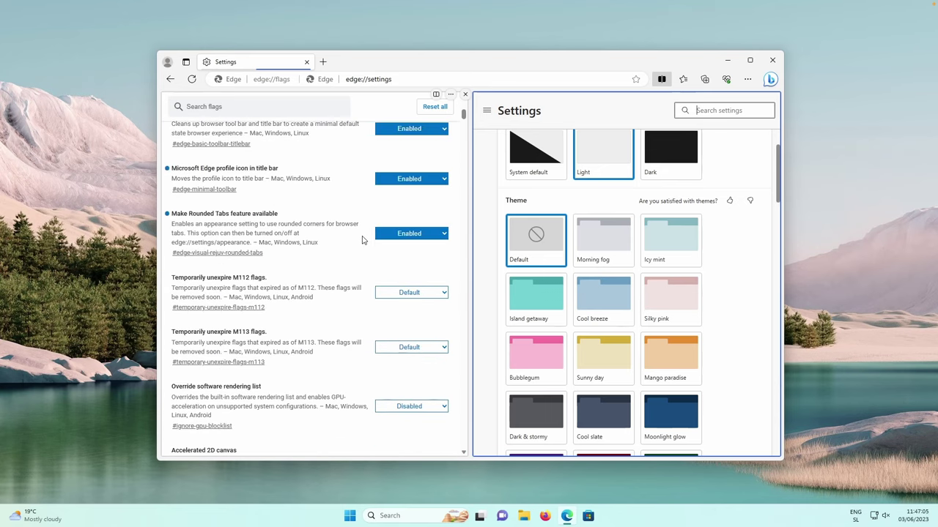
scroll(362, 240, up, 5)
scroll(362, 234, down, 4)
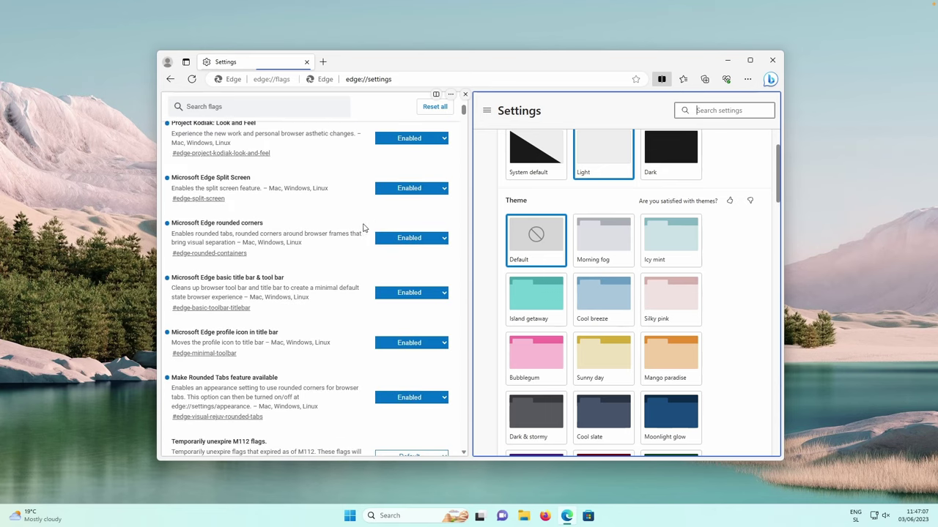